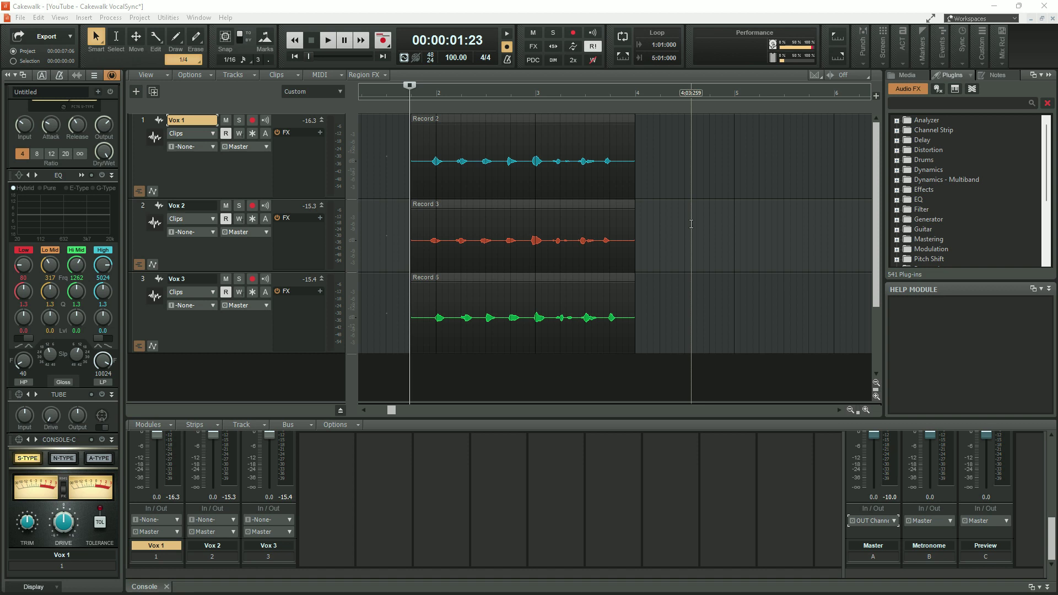
Start playback so all three vocal takes sound together
key(space)
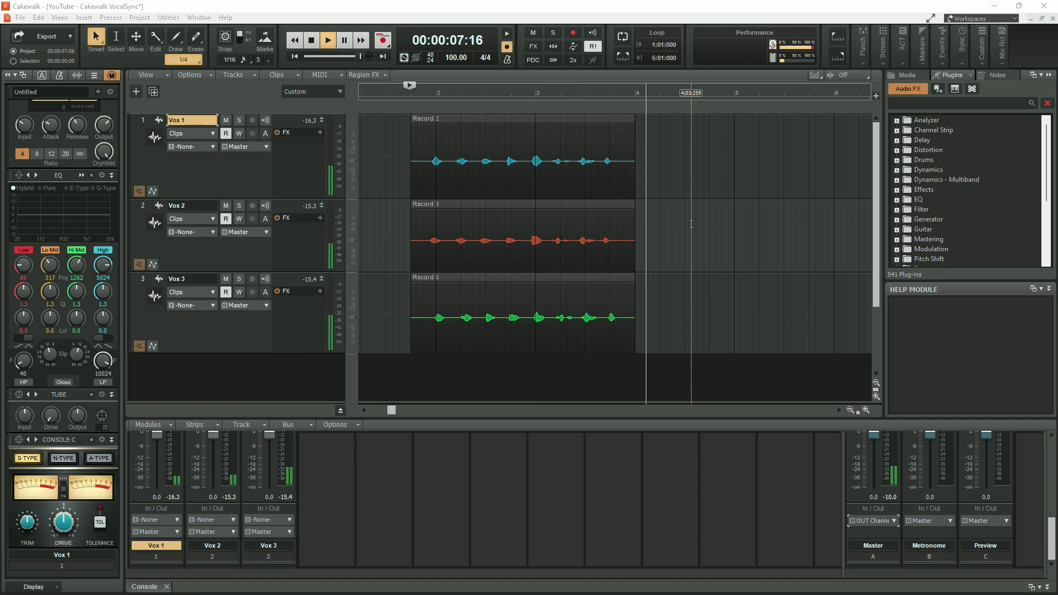
key(space)
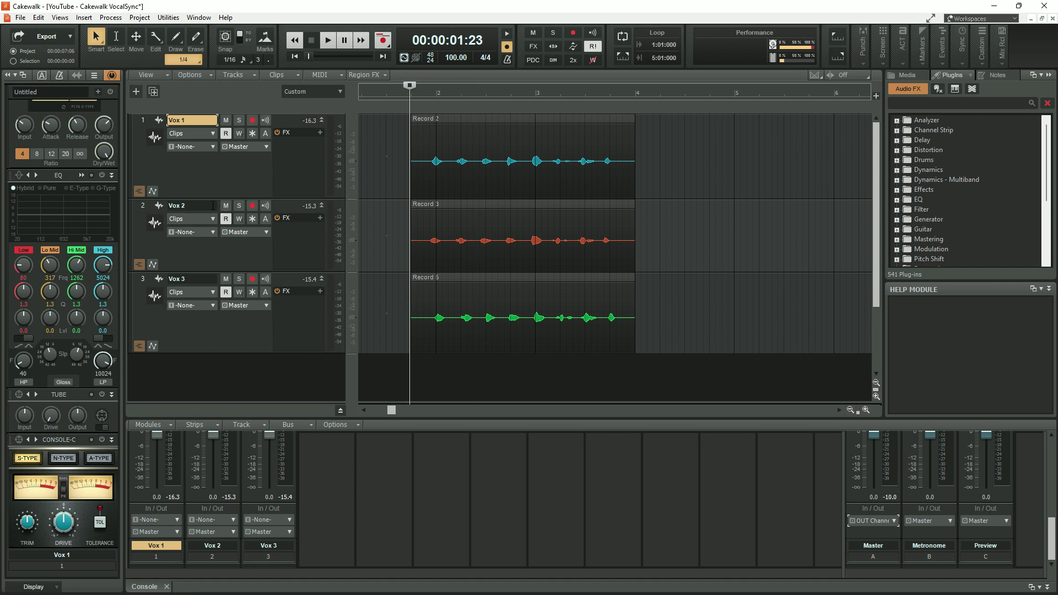
Add VocalSync as a Region FX to Vox 2's Record 3 clip and bring up its RFX options
click(507, 205)
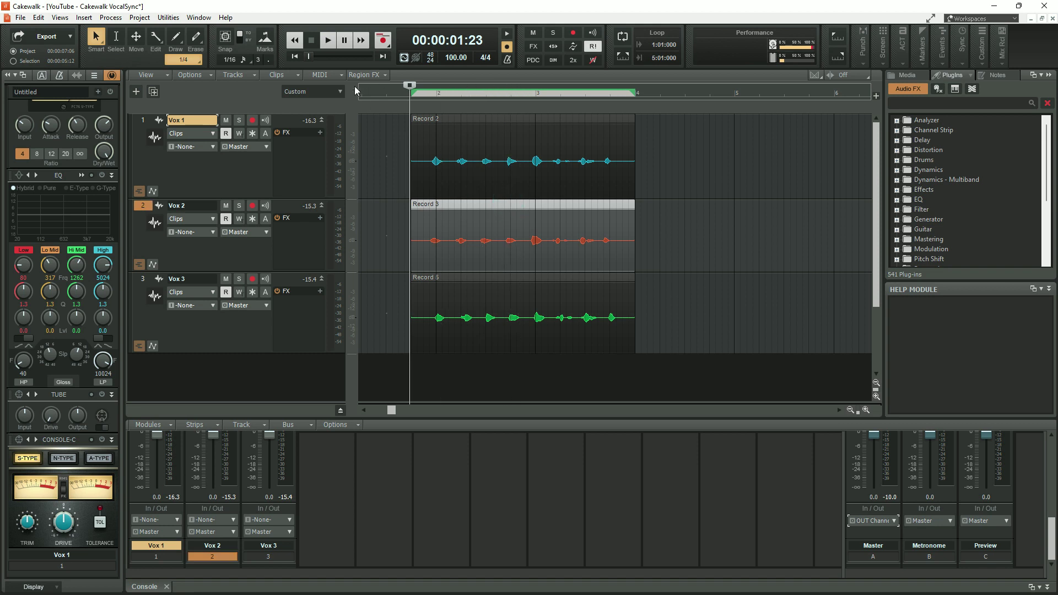
click(385, 75)
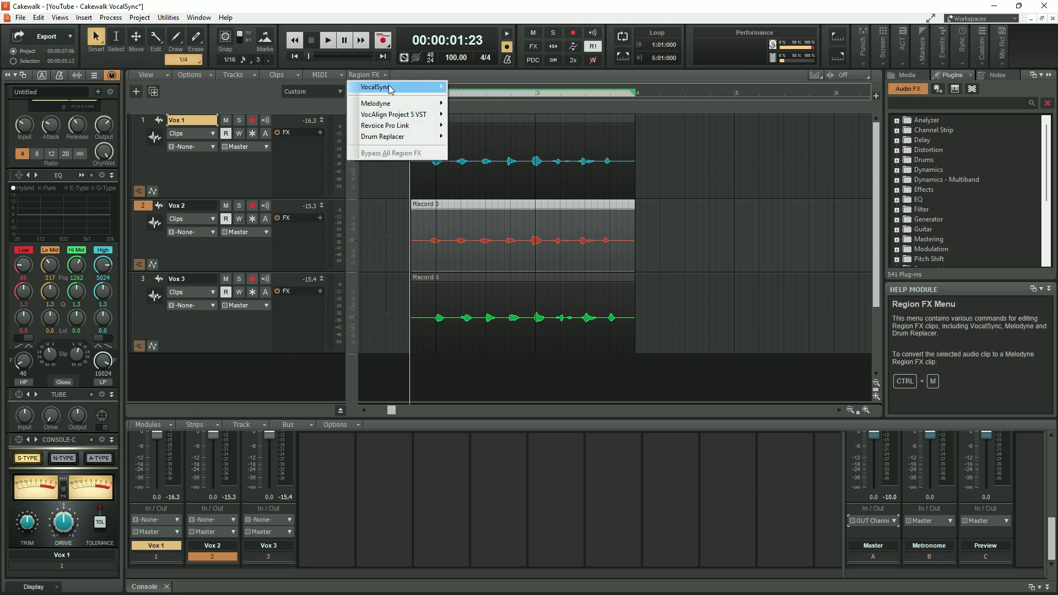
mouse_move(390, 89)
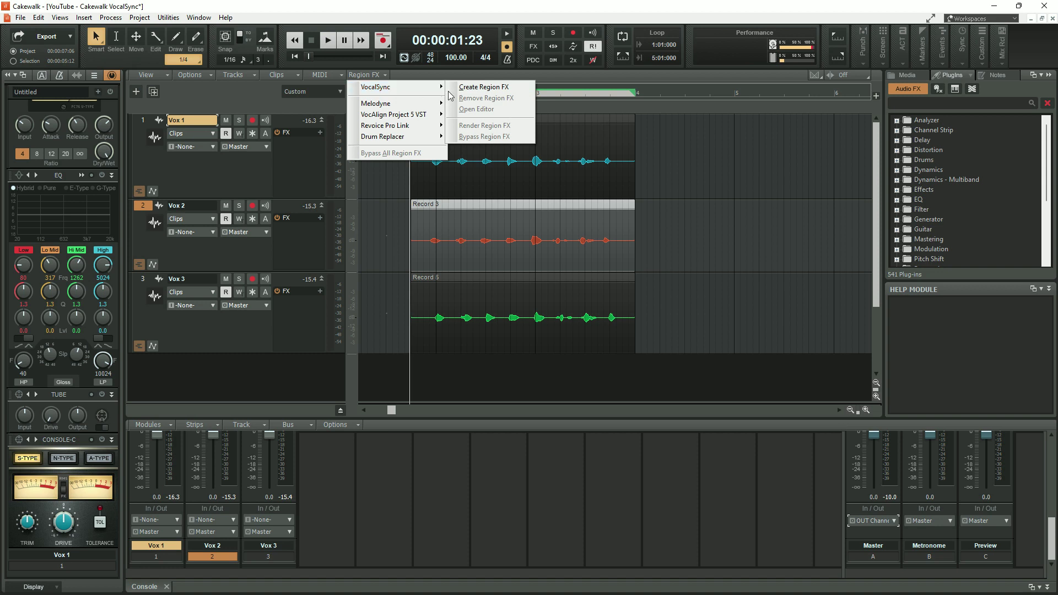
click(484, 87)
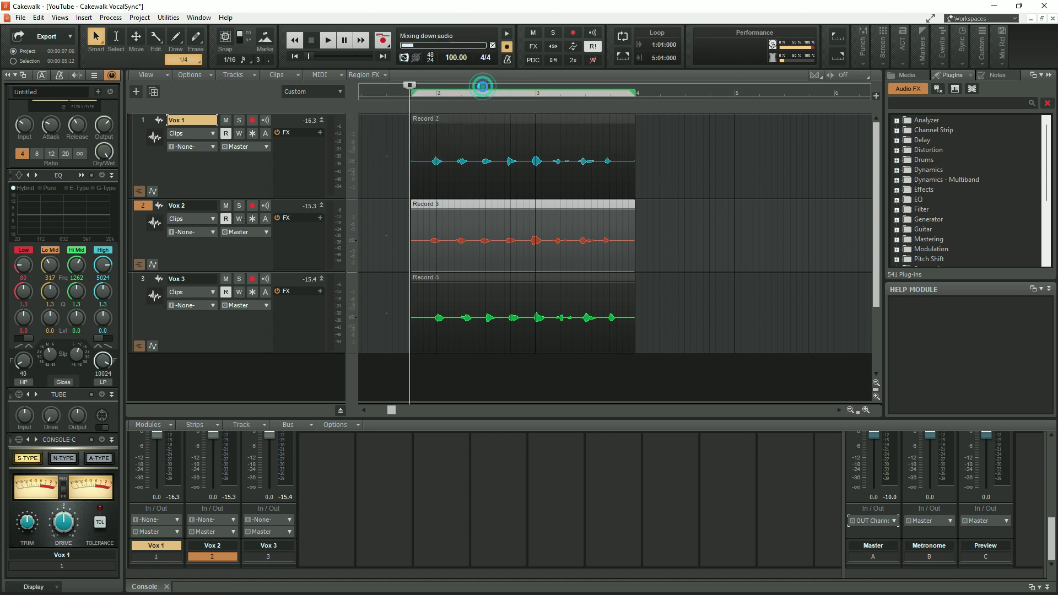
click(535, 245)
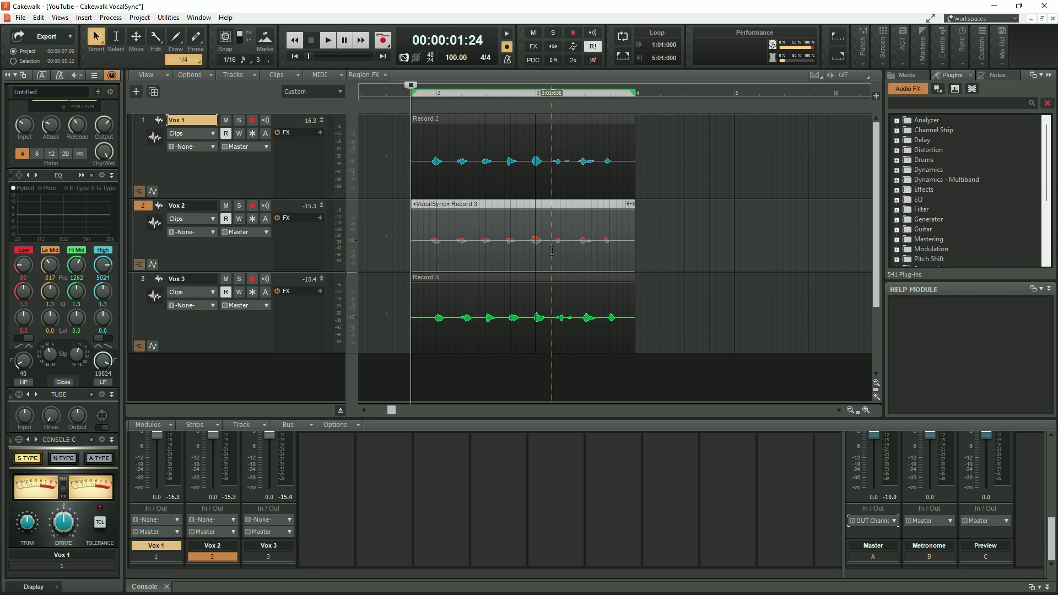
click(630, 204)
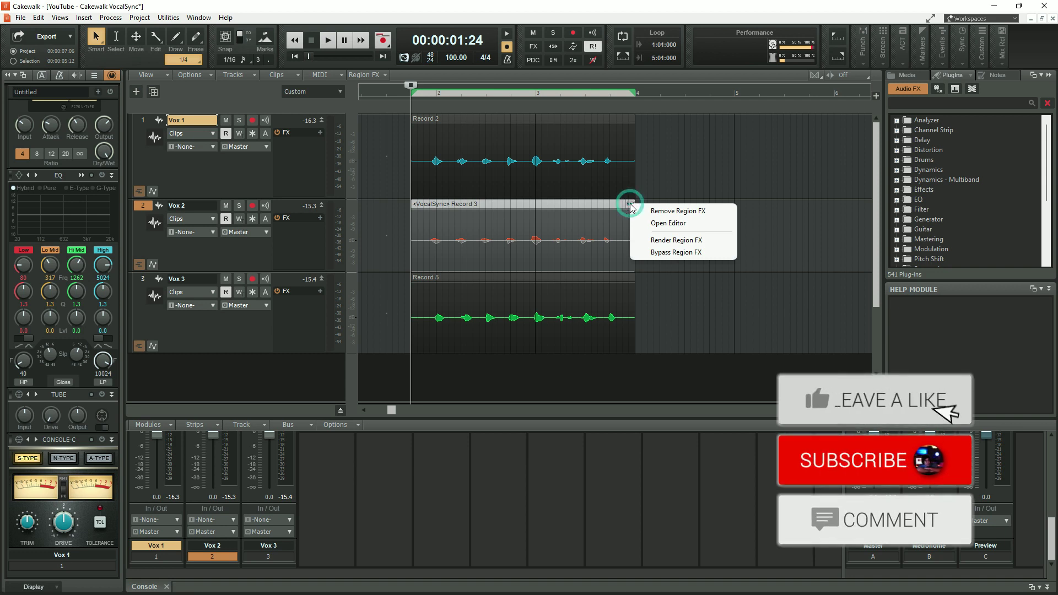
Open Vox 2's VocalSync editor, keep Vox 1 as the guide, and leave NF off
click(665, 223)
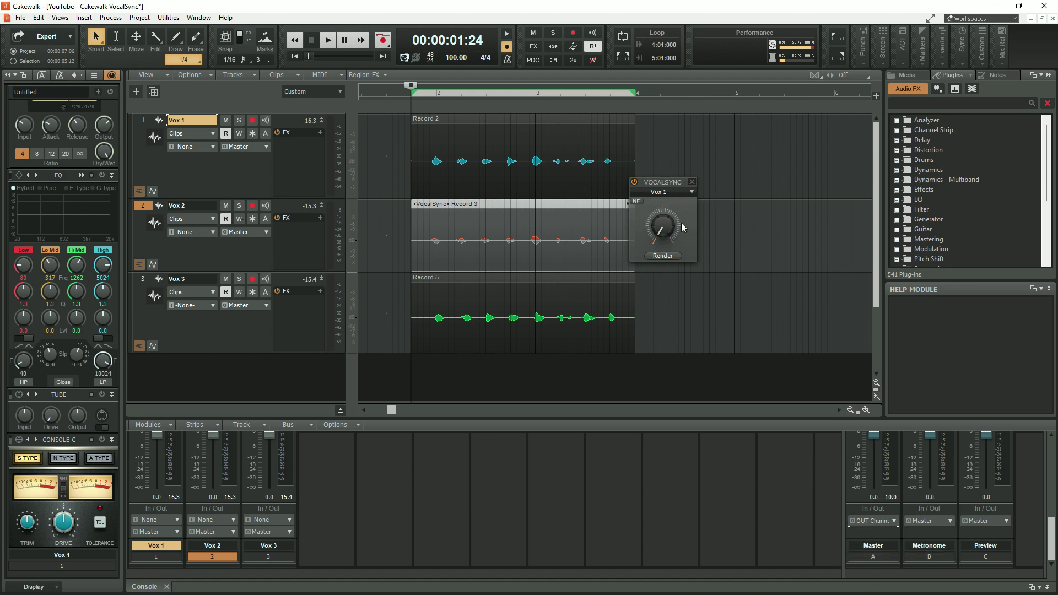
click(692, 192)
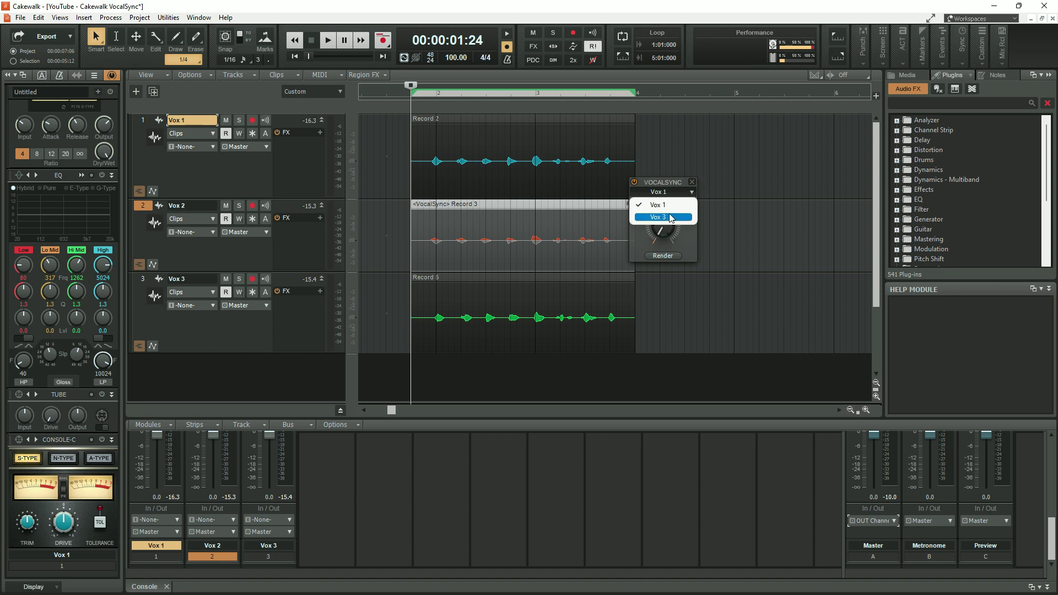
click(687, 239)
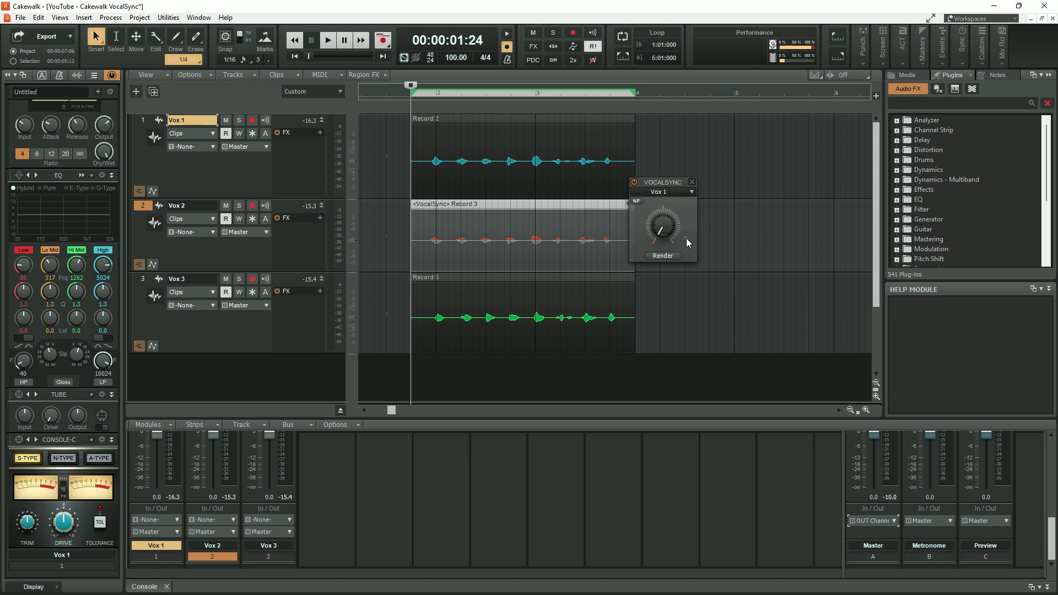
click(637, 202)
click(641, 203)
Nudge the Guide Strength knob slightly above 0.0
mouse_move(663, 239)
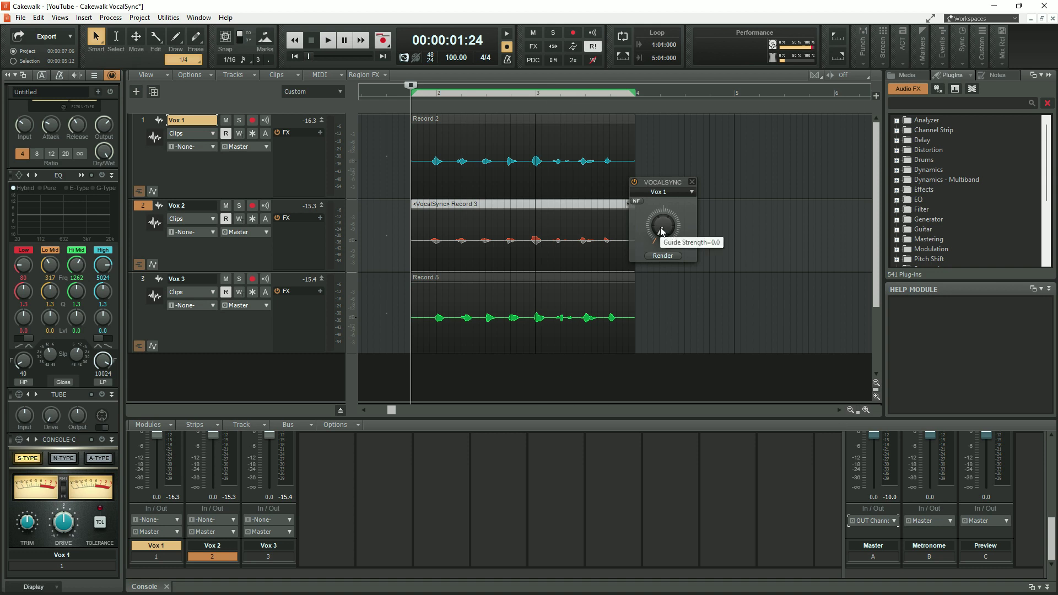
mouse_move(662, 227)
mouse_down()
mouse_move(663, 243)
mouse_move(663, 225)
mouse_up()
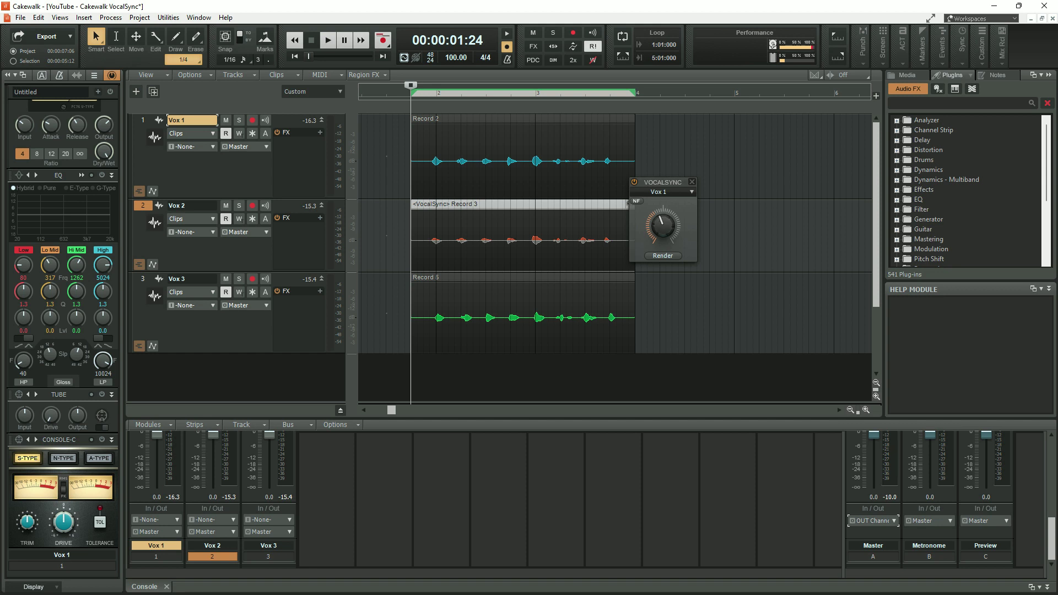
drag(663, 225, 669, 232)
Close Vox 2's editor, add VocalSync to the Vox 3 clip (Record 5), and open its editor
click(692, 182)
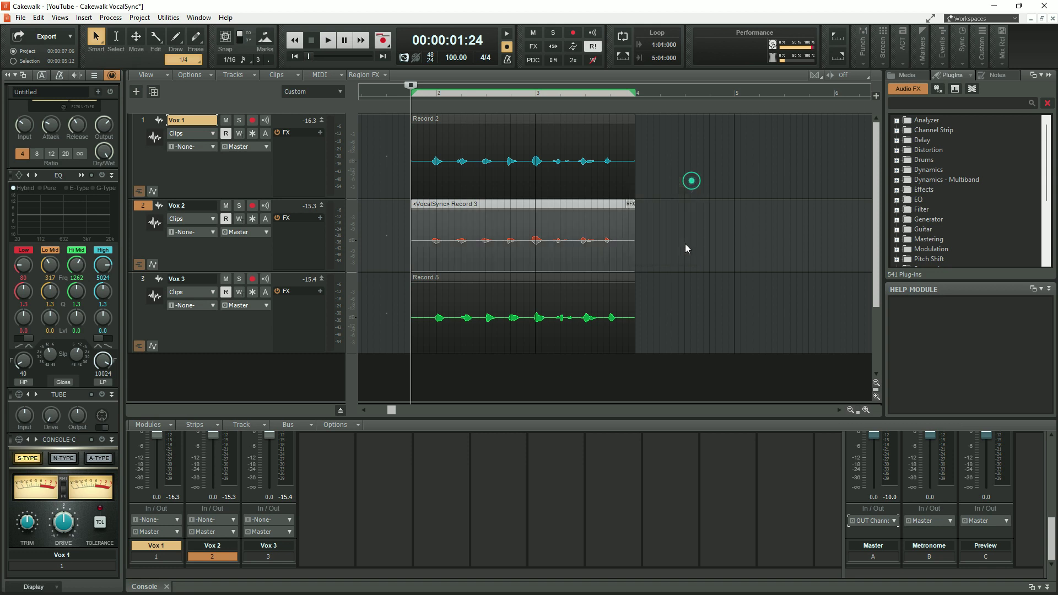
click(538, 278)
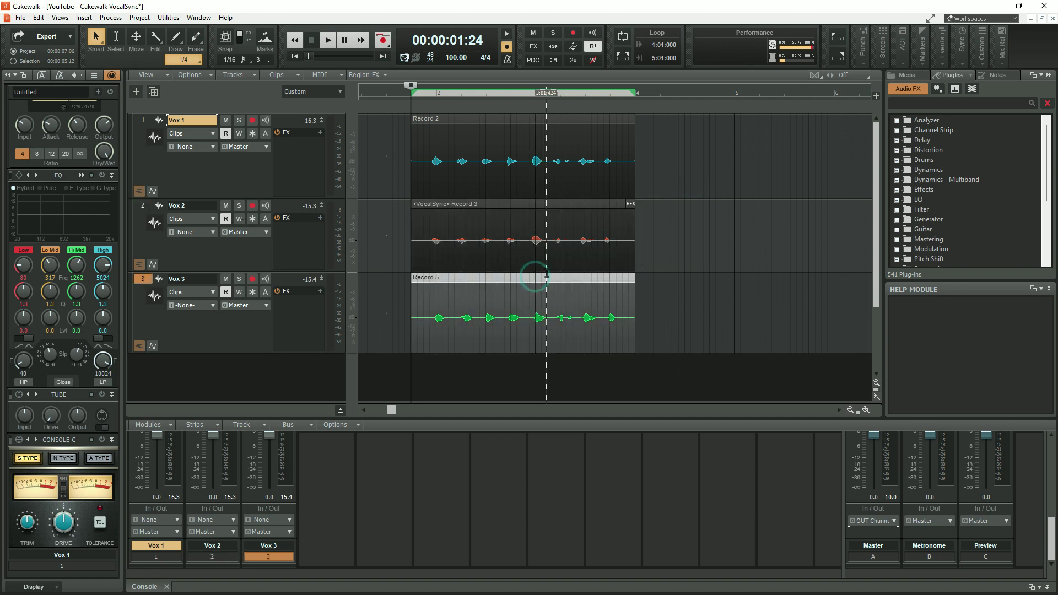
click(385, 75)
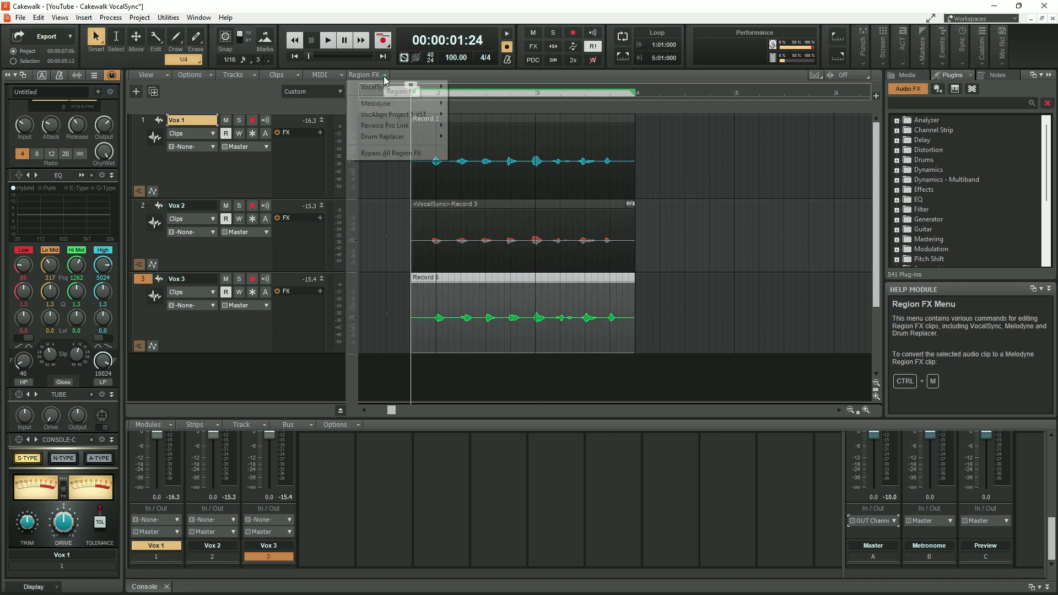
mouse_move(380, 89)
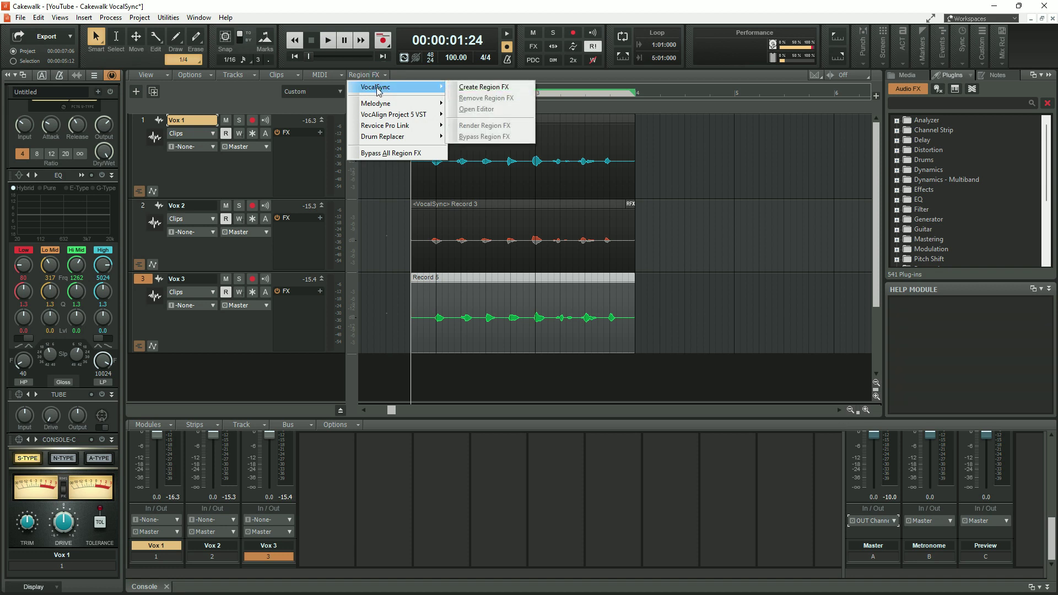
click(477, 89)
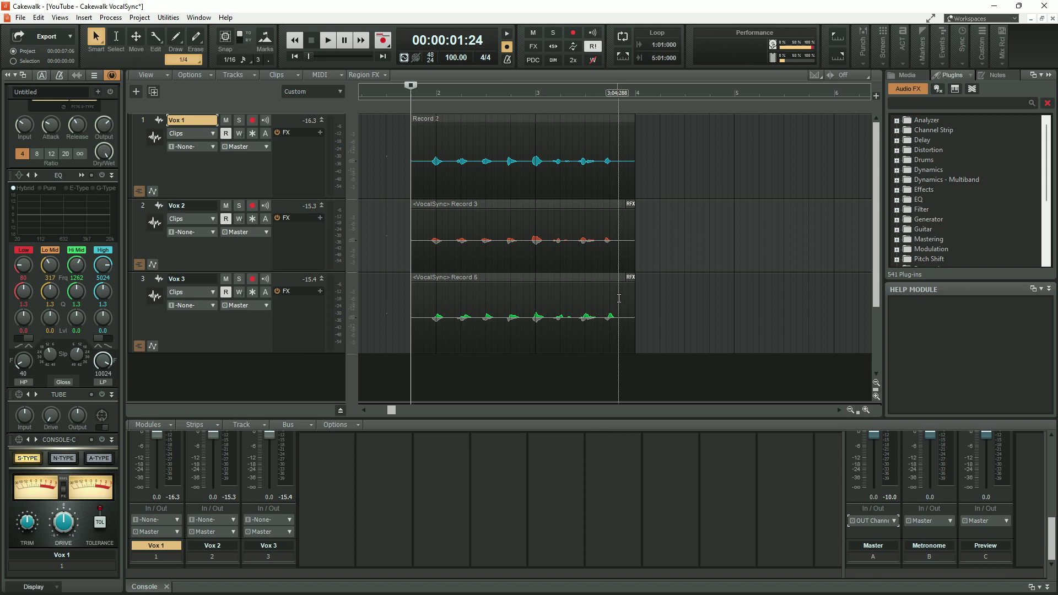
click(630, 278)
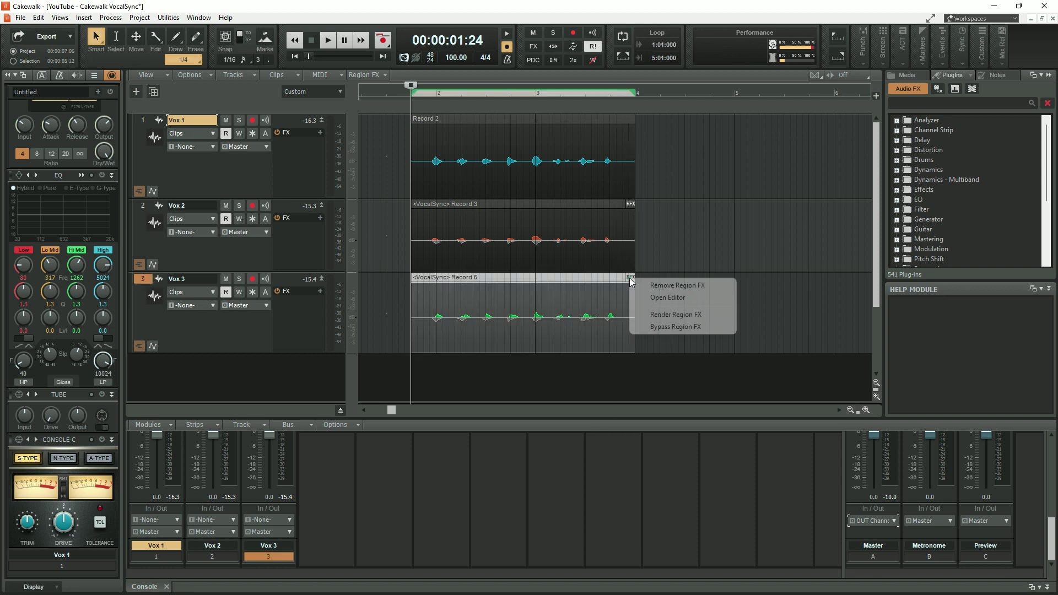
click(667, 297)
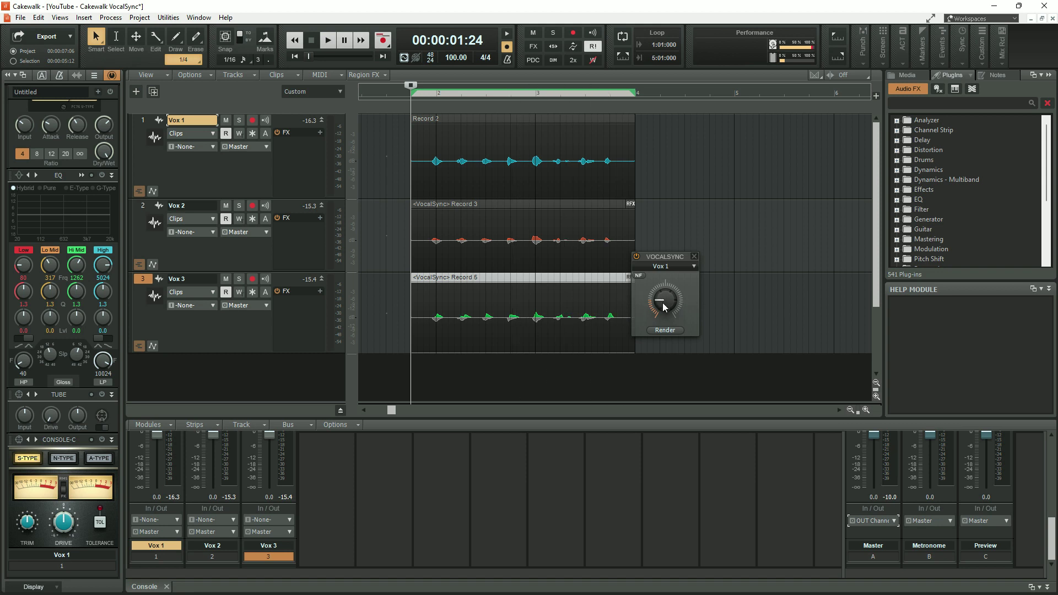
Turn Vox 3's Guide Strength fully up to 100.0 and close the VocalSync window
mouse_move(666, 303)
mouse_down()
mouse_move(666, 252)
mouse_move(678, 309)
mouse_up()
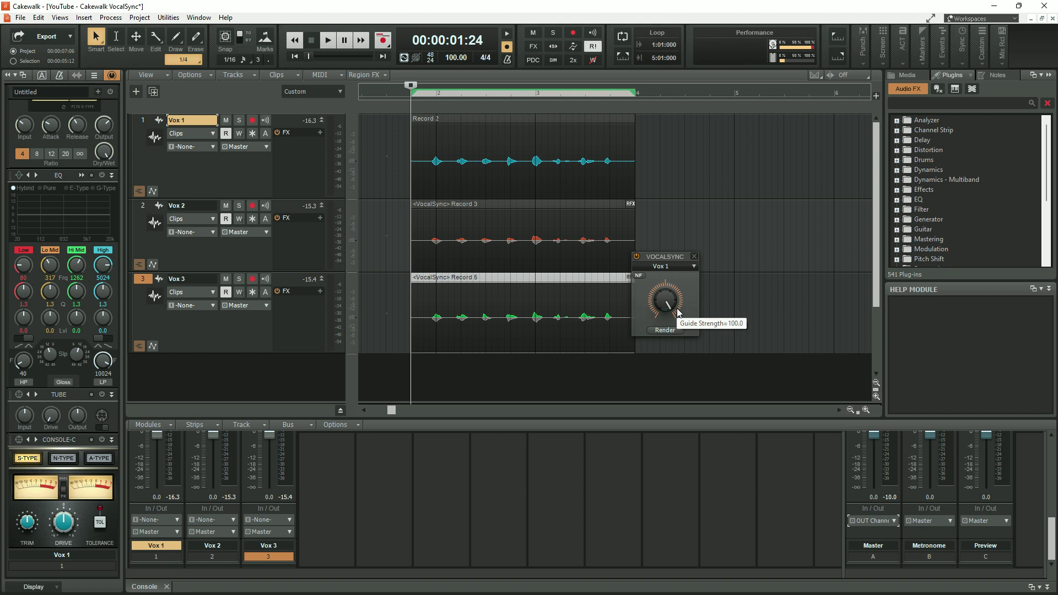
click(695, 256)
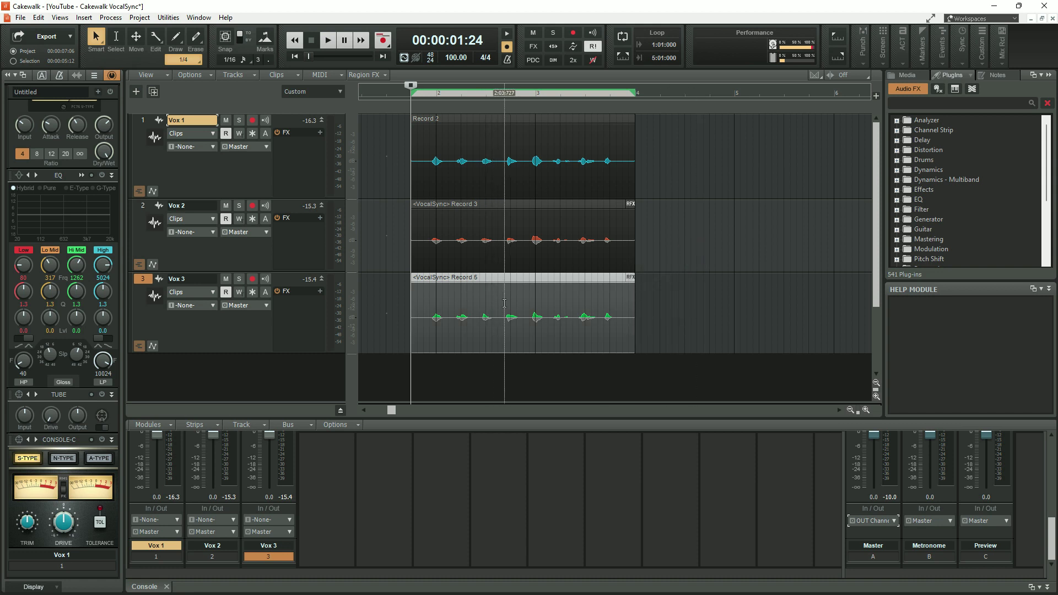
Play the project, then audition the Vox 2 take soloed
key(space)
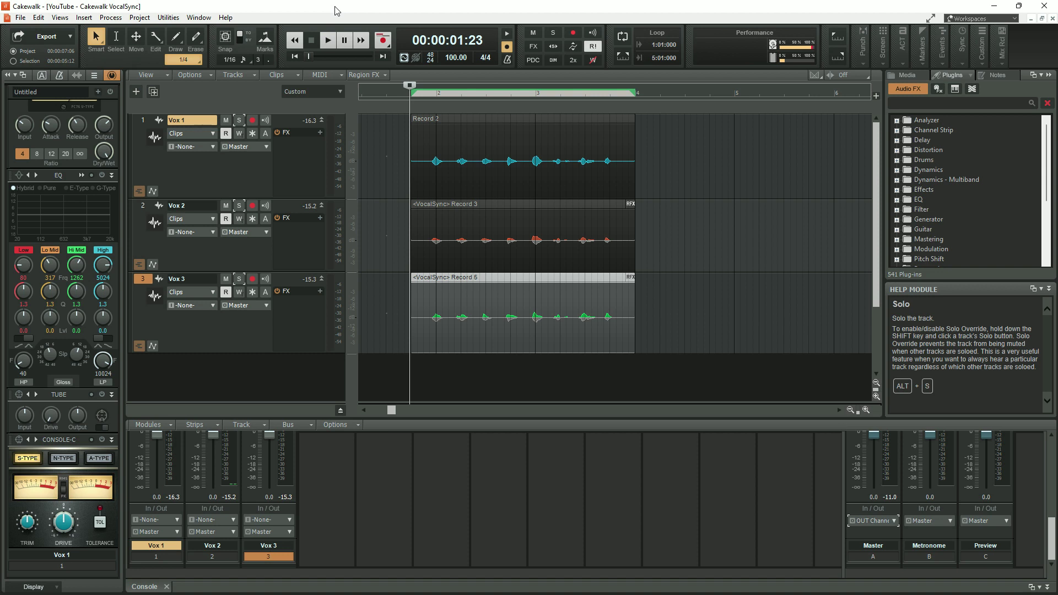
click(239, 207)
key(space)
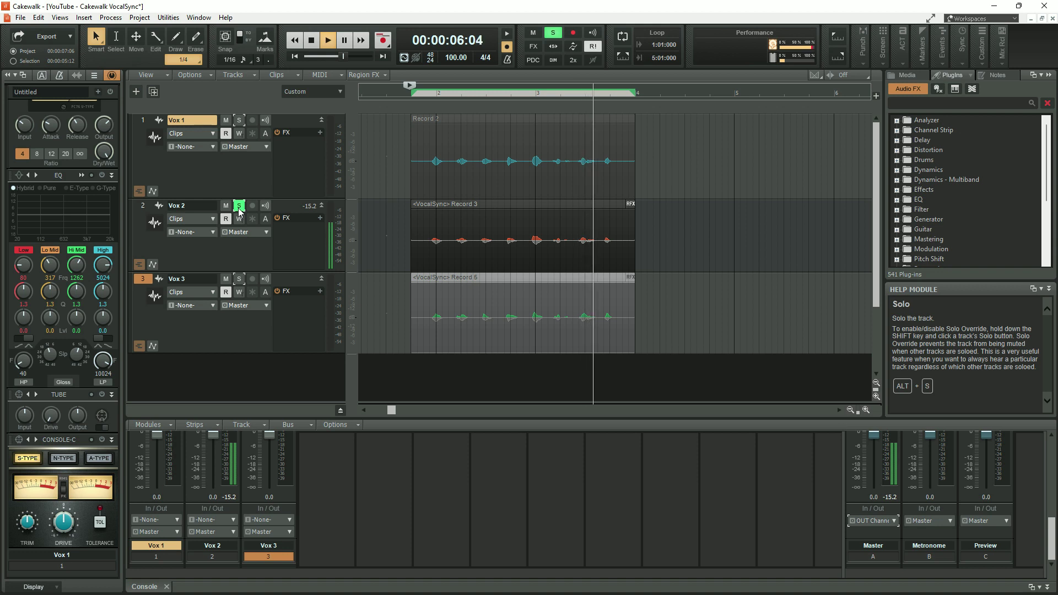
Move the solo from Vox 2 to Vox 3, play it back, then unsolo Vox 3
click(239, 206)
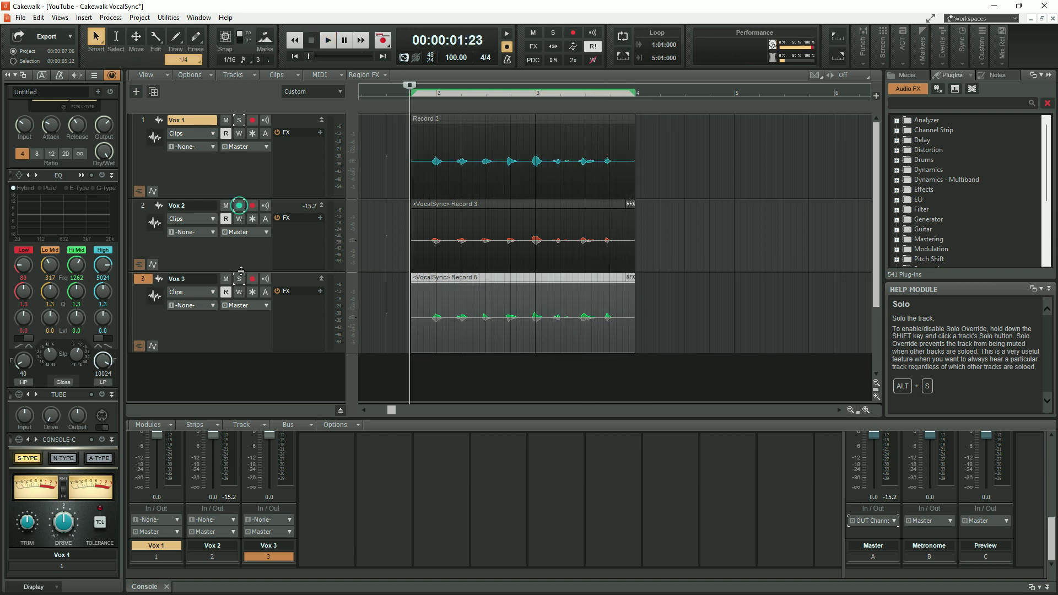
click(239, 279)
key(space)
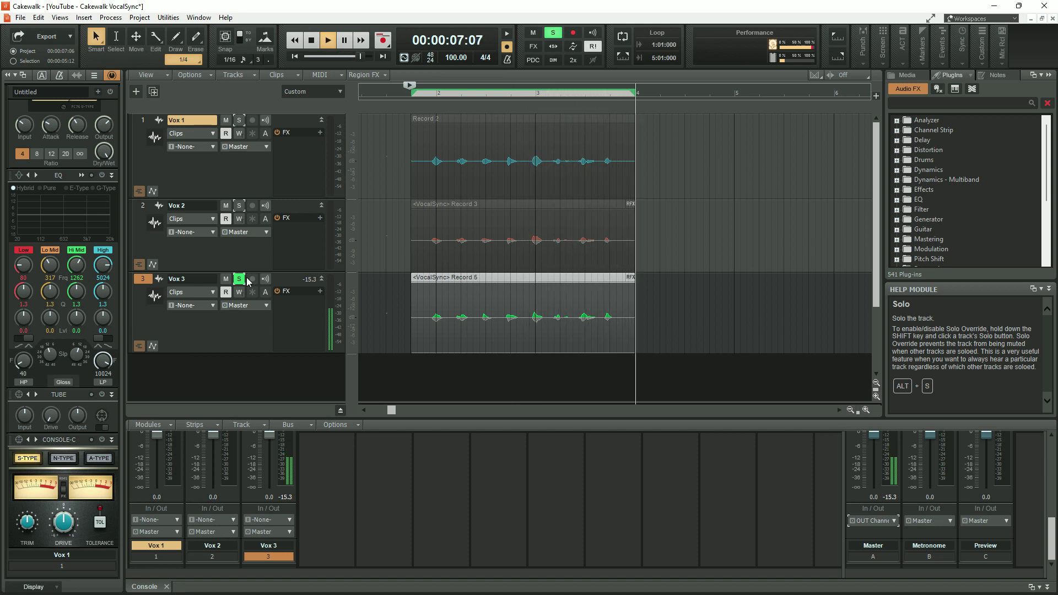
click(239, 280)
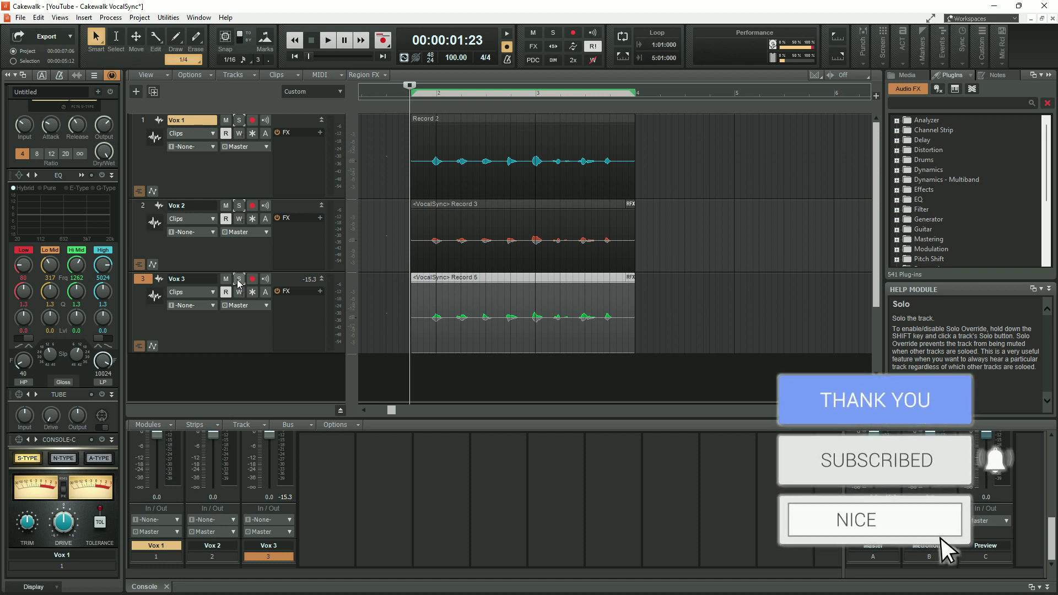
Open Vox 2's VocalSync editor from its RFX tag and render the alignment into the clip
click(631, 205)
click(661, 227)
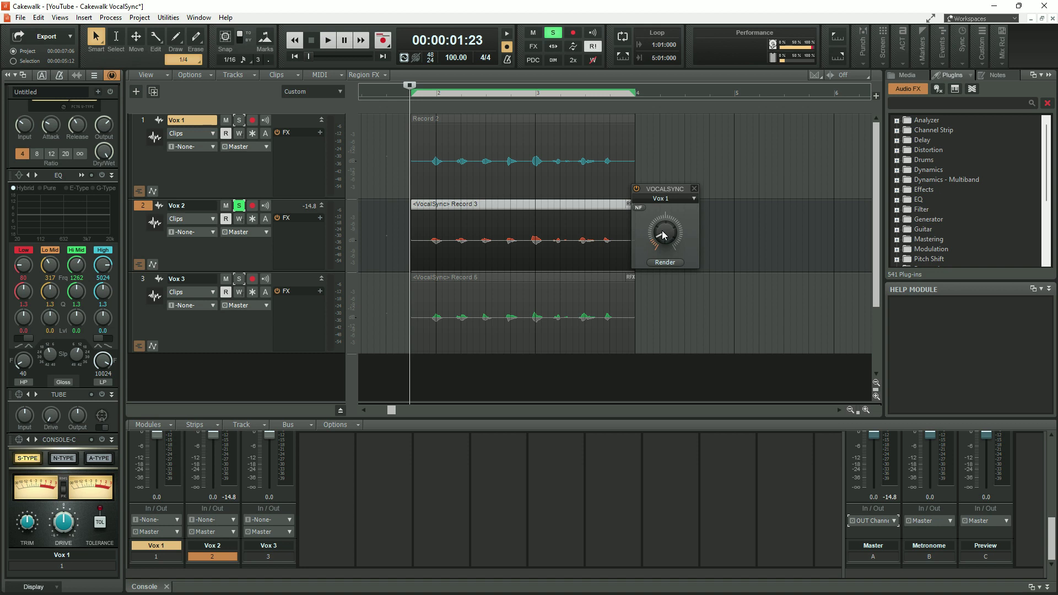
click(665, 262)
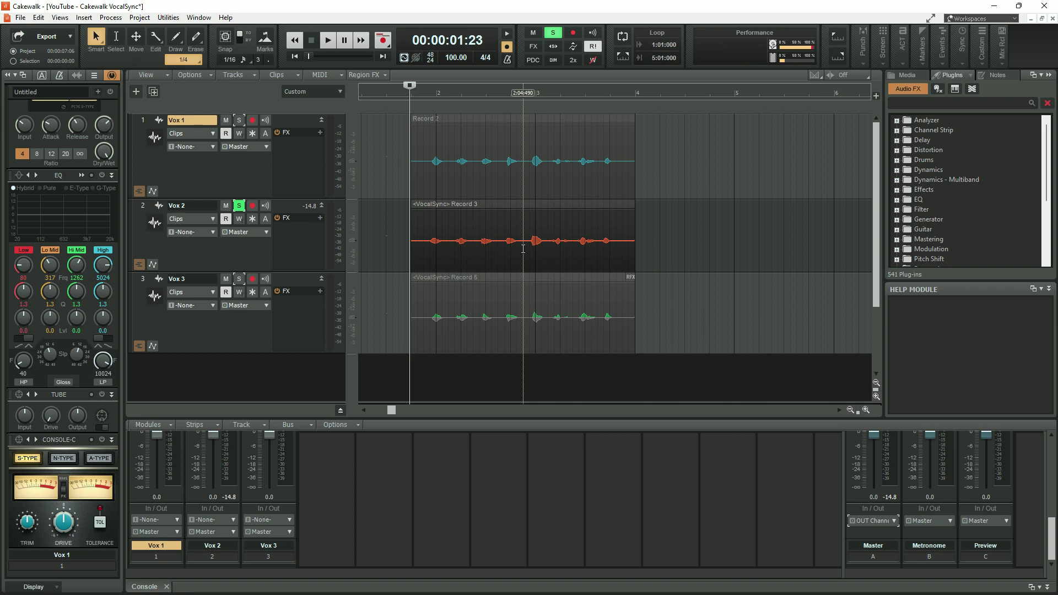
Play the rendered Vox 2 take, then stop back at 00:00:01:23
key(space)
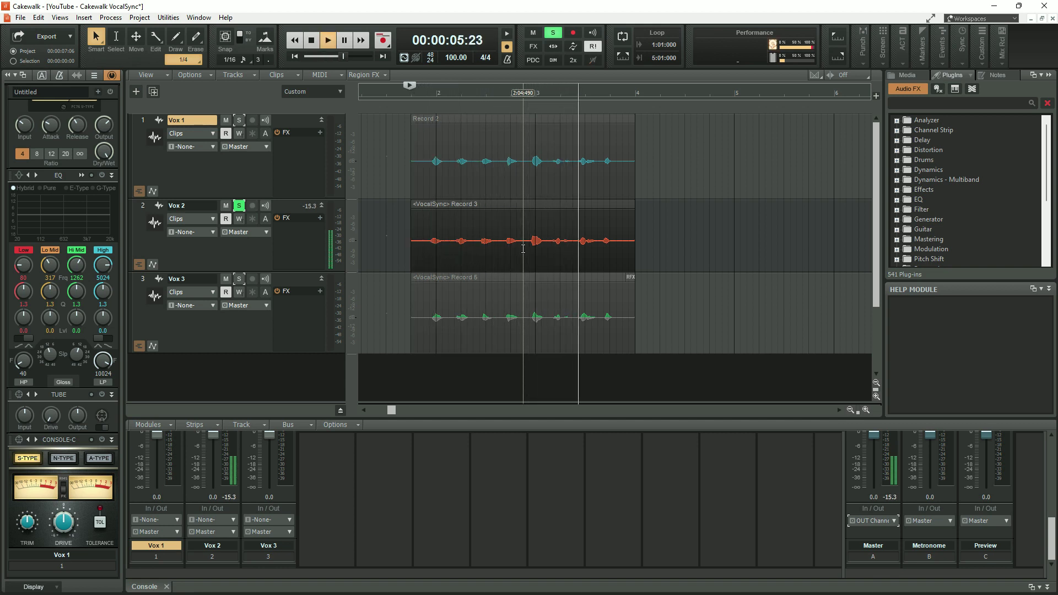
key(space)
key(space)
key(space)
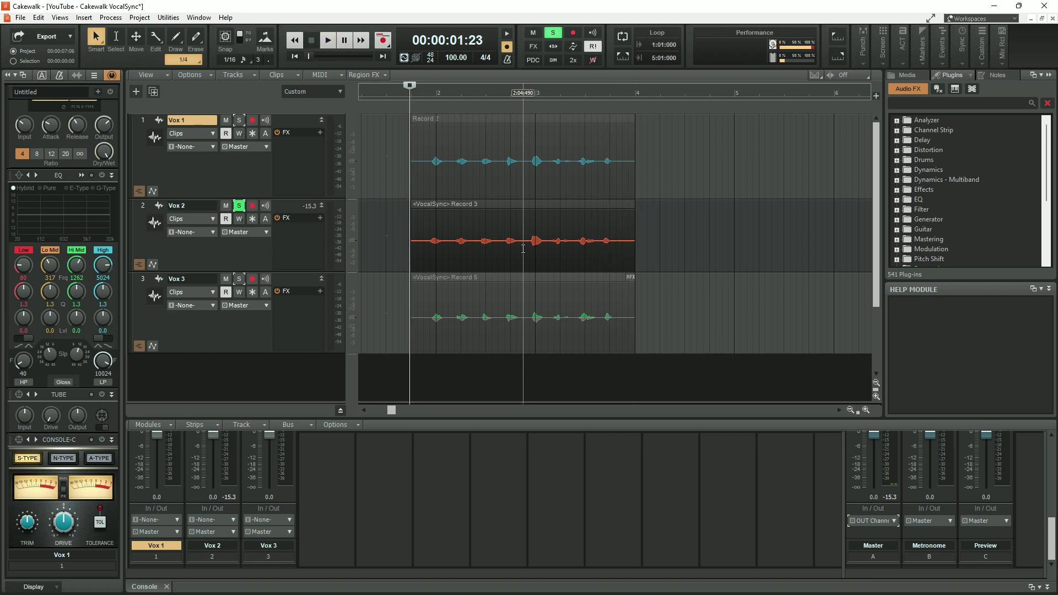